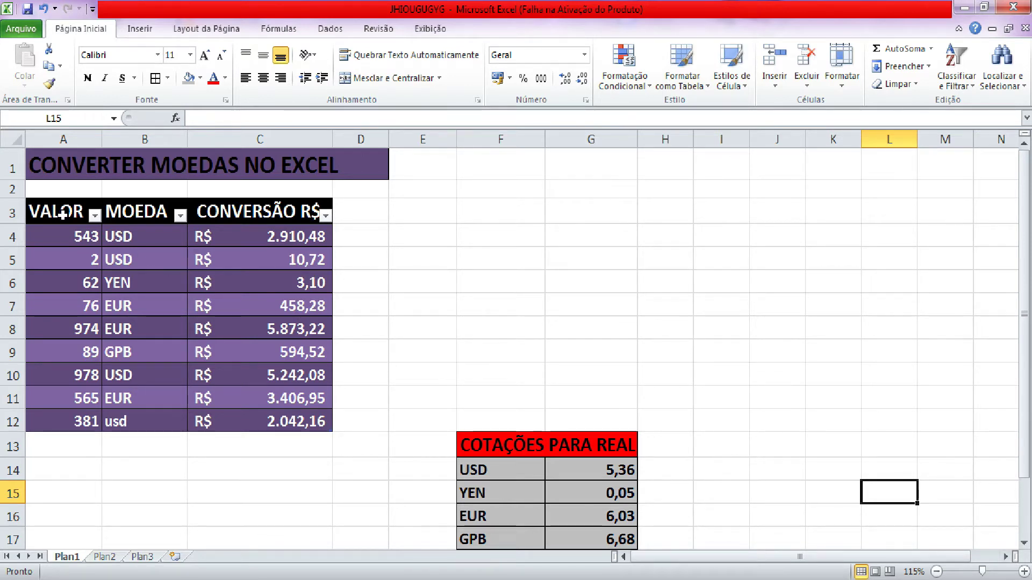
- Review the currency table's style options, leaving the table unchanged
left_click_drag(63, 214, 258, 422)
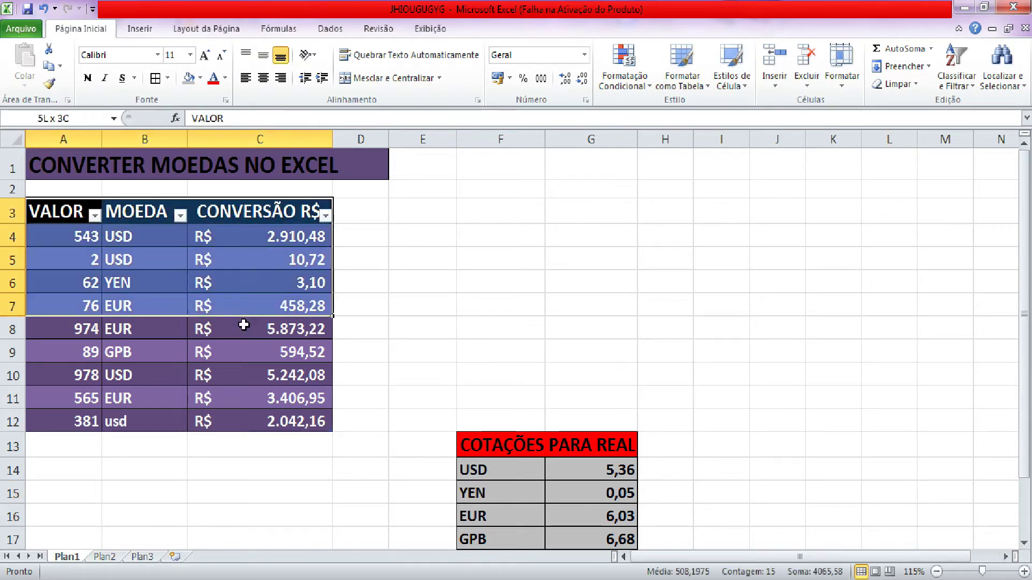
left_click(687, 83)
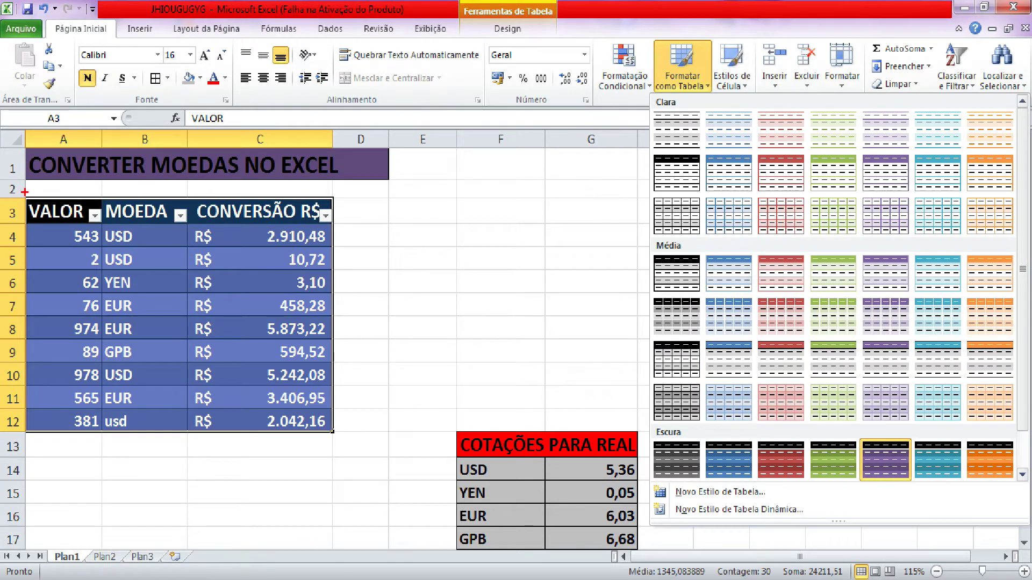
left_click_drag(27, 191, 350, 235)
left_click(346, 201)
left_click(345, 282)
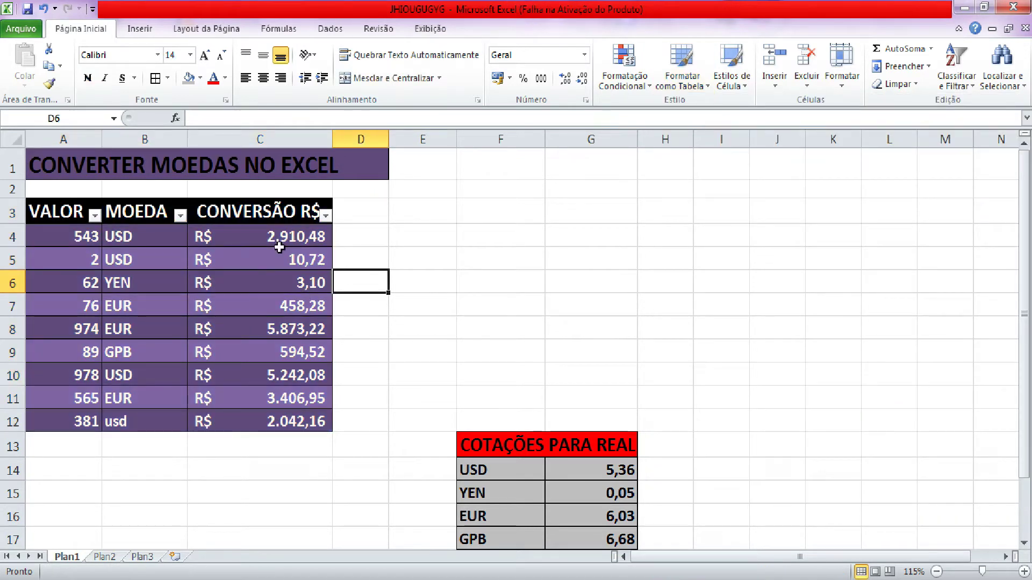
- Clear the CONVERSÃO R$ values in C4:C12 and begin a new formula in C4
left_click_drag(263, 237, 262, 417)
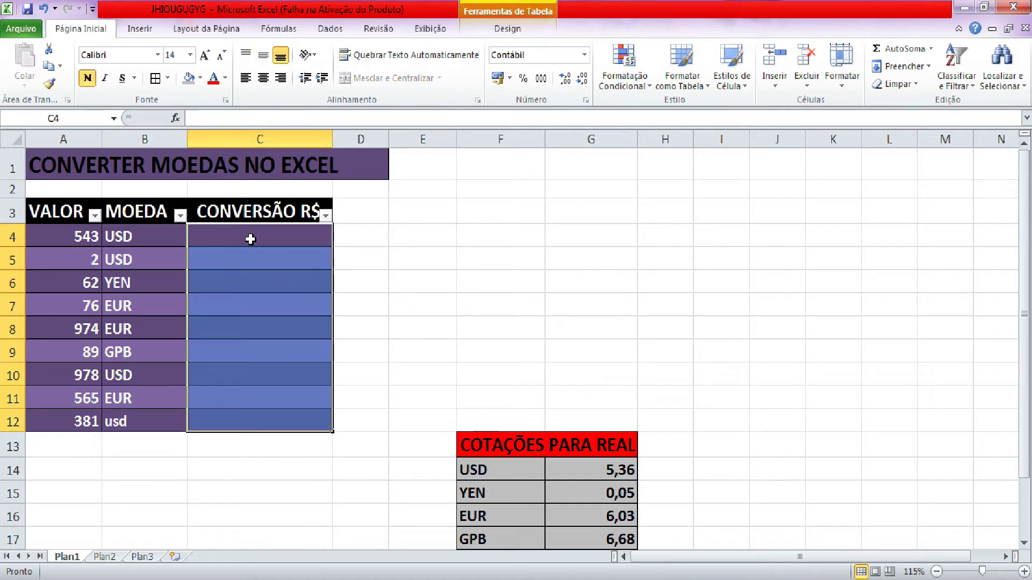
key("ctrl+z")
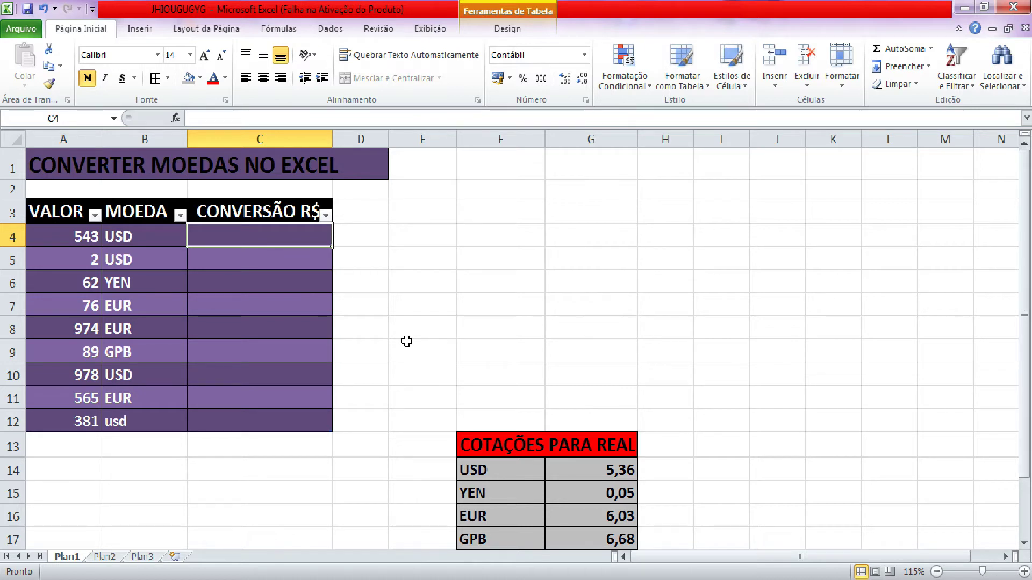
type("=")
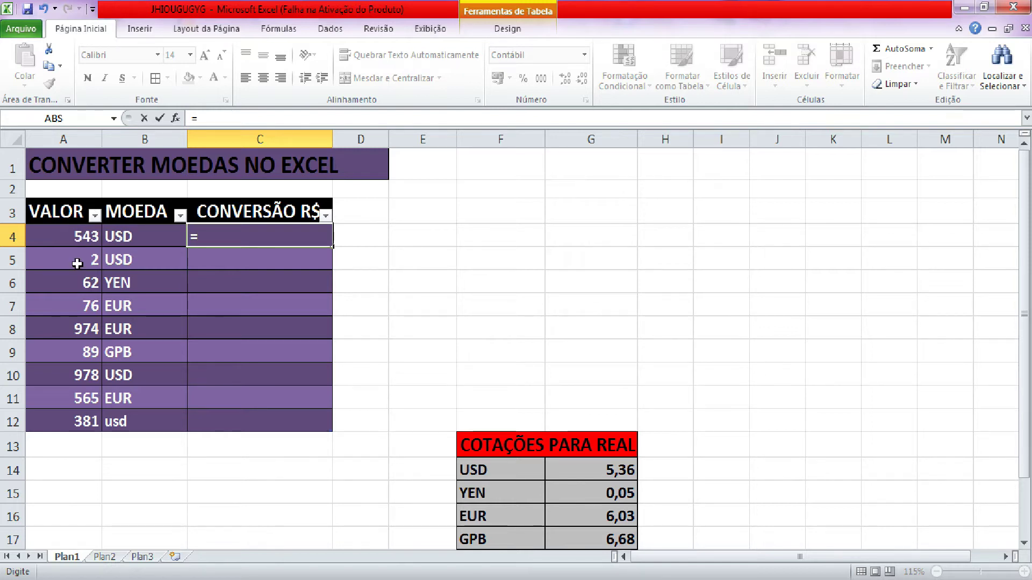
left_click(72, 233)
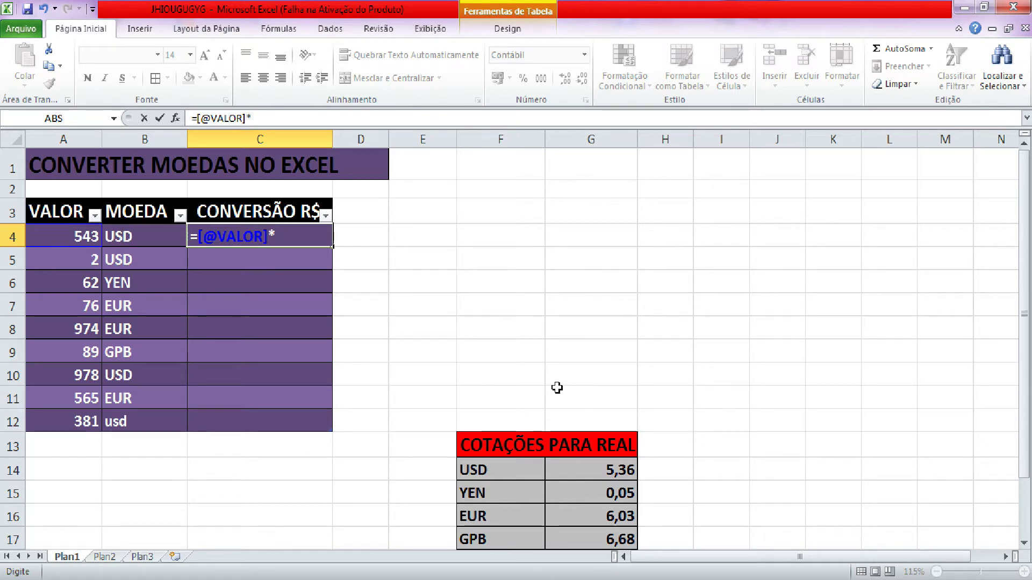
type("proc")
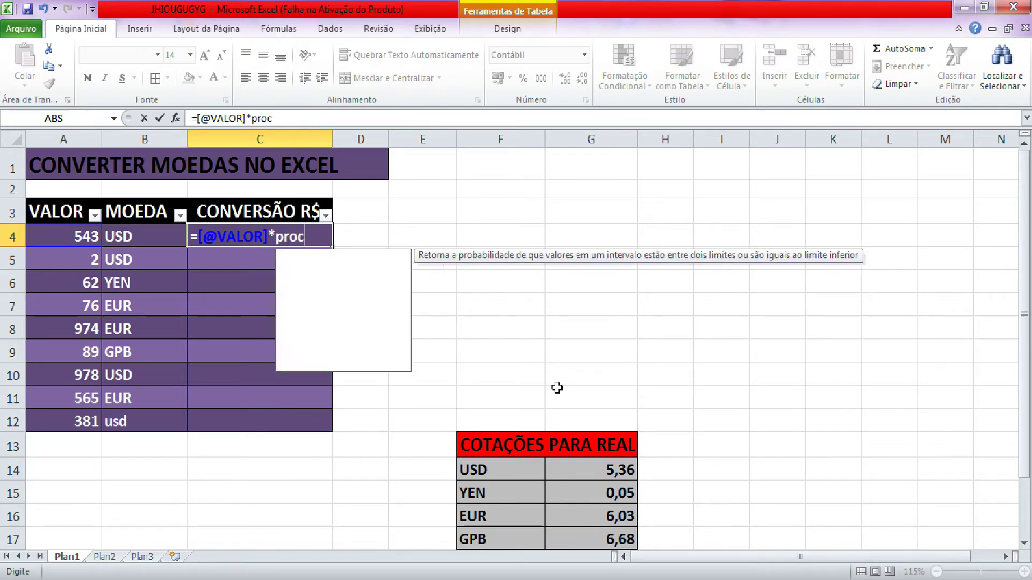
type("v")
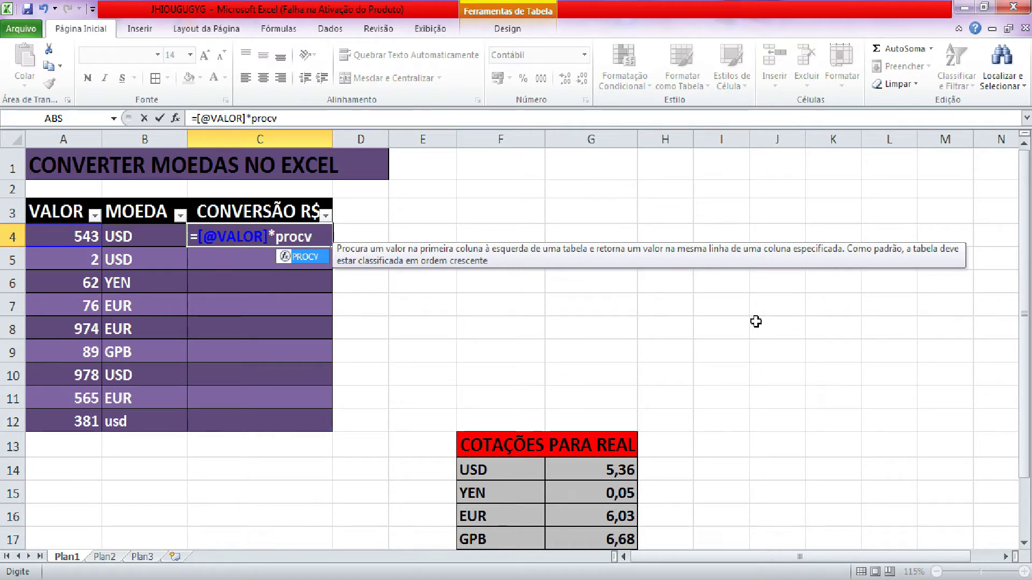
type("(")
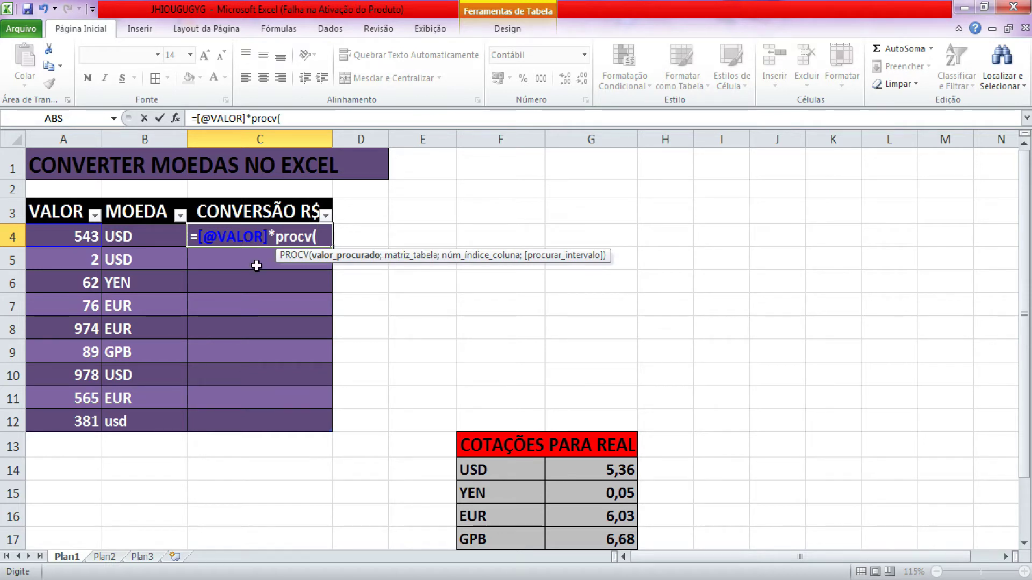
left_click(140, 239)
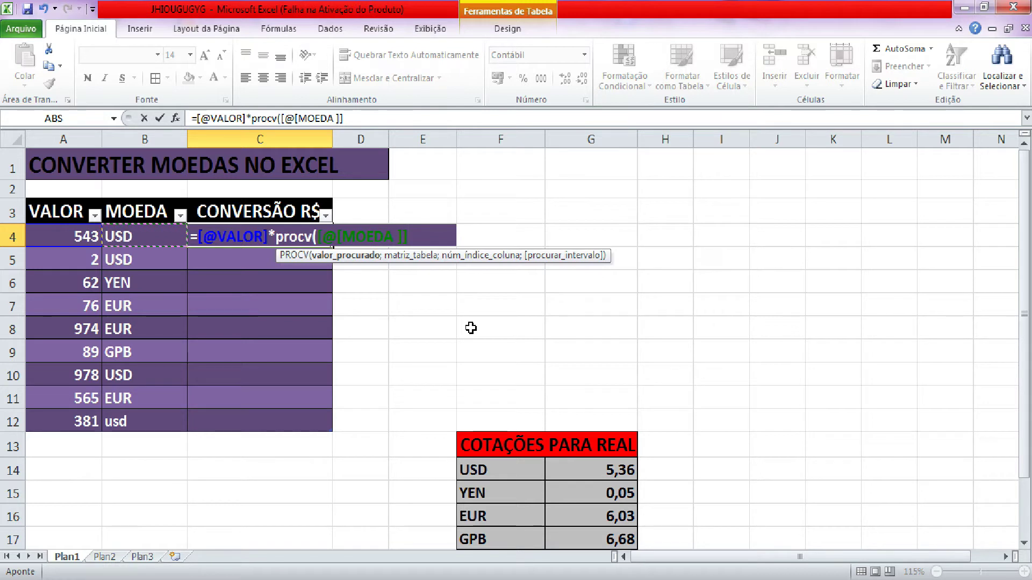
type(";")
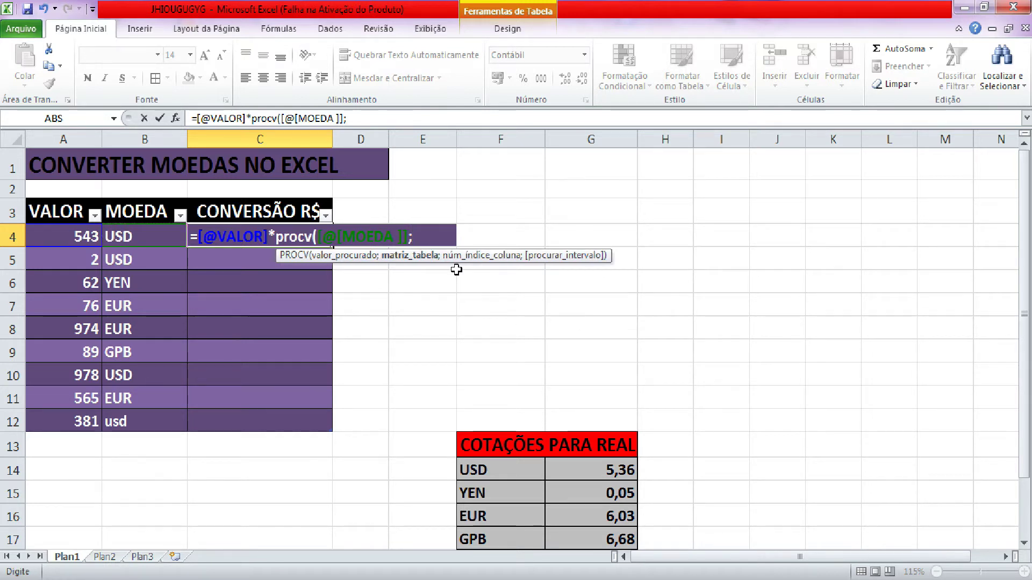
left_click_drag(1025, 314, 1029, 357)
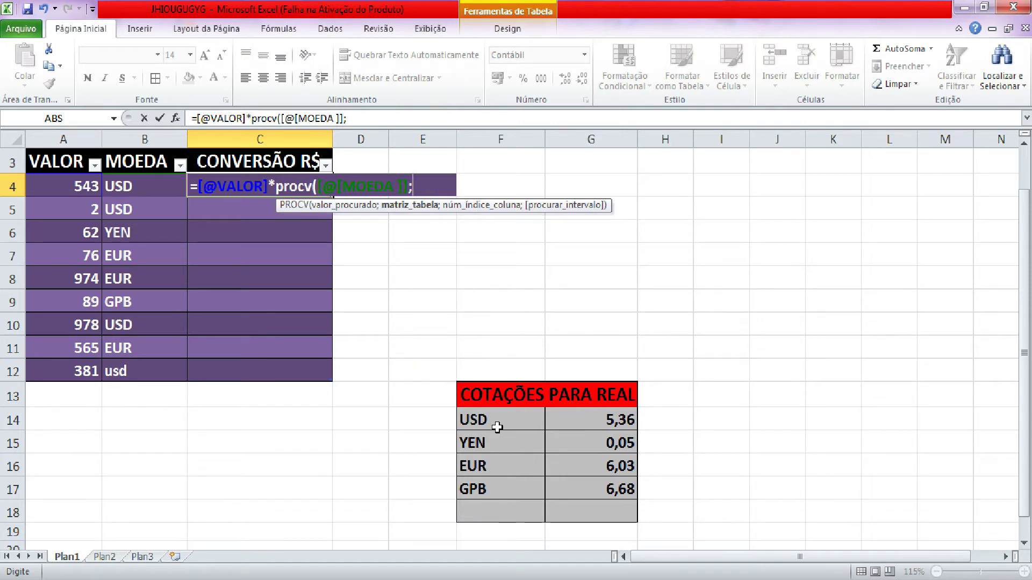
left_click_drag(497, 427, 591, 511)
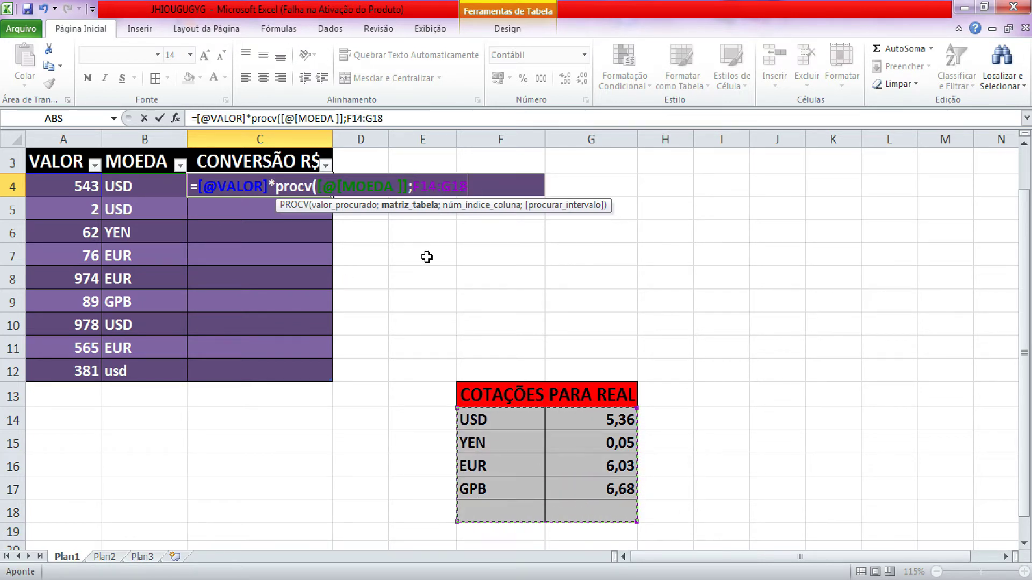
key("F4")
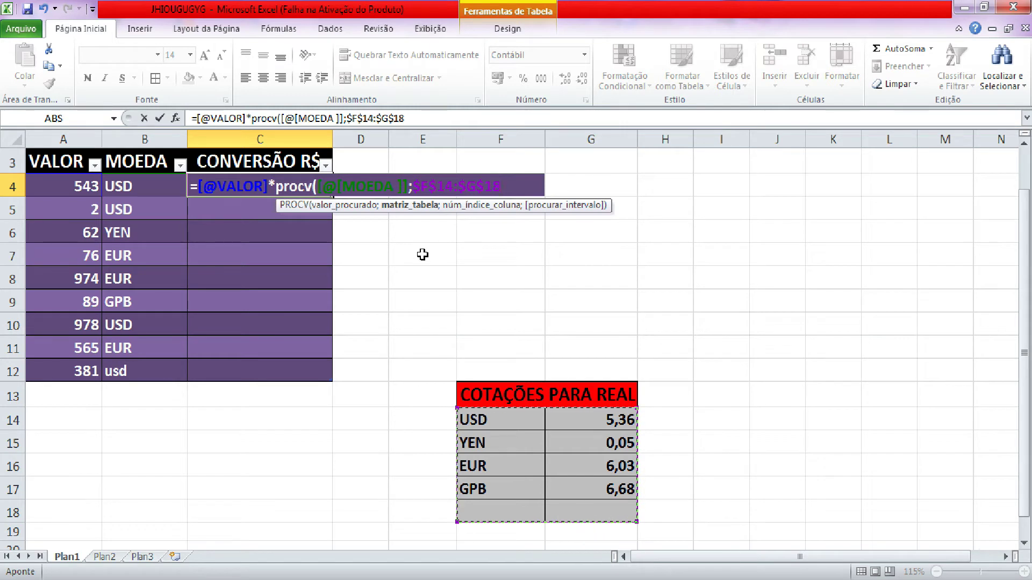
type(";2")
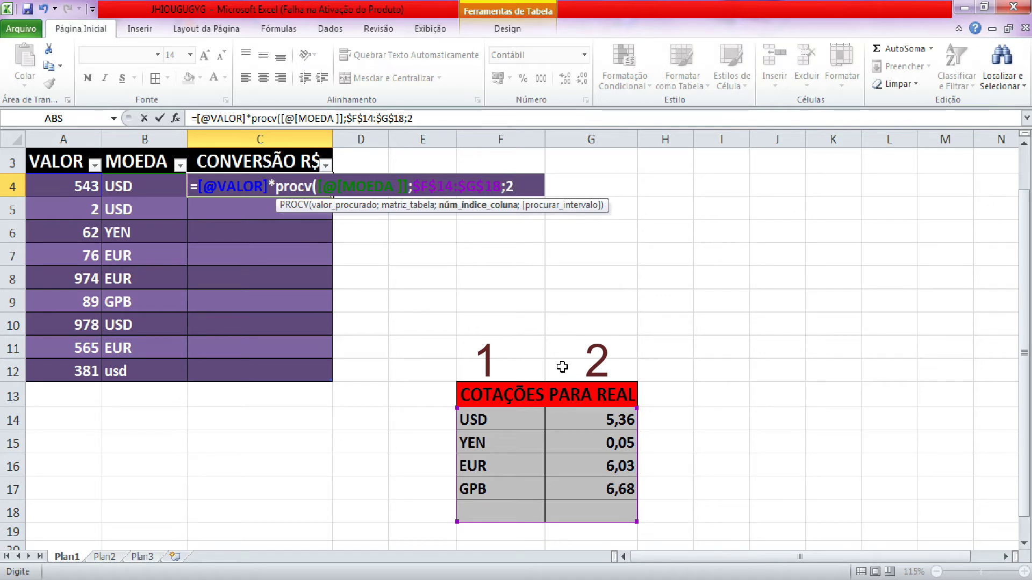
type(";0")
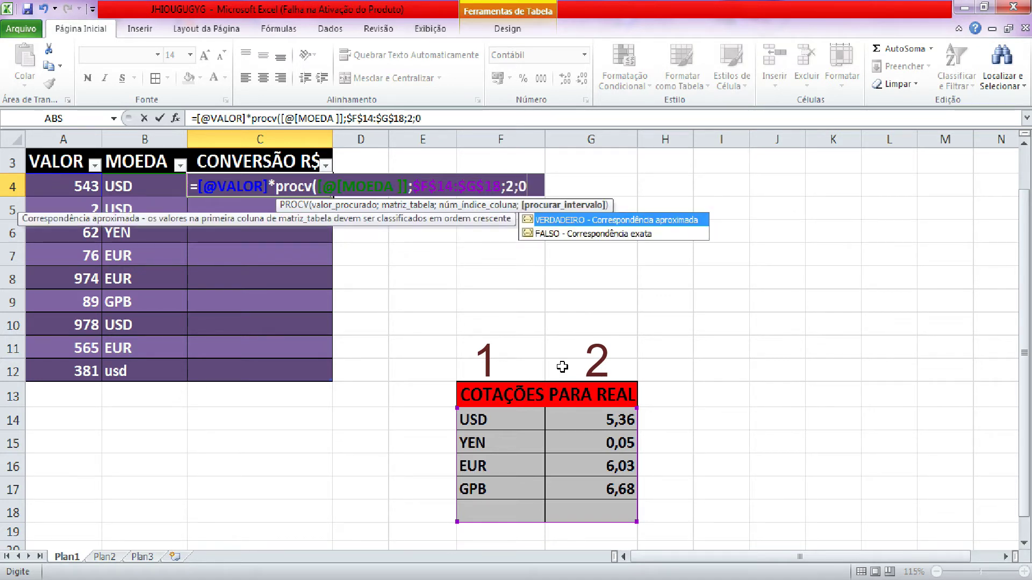
type(")")
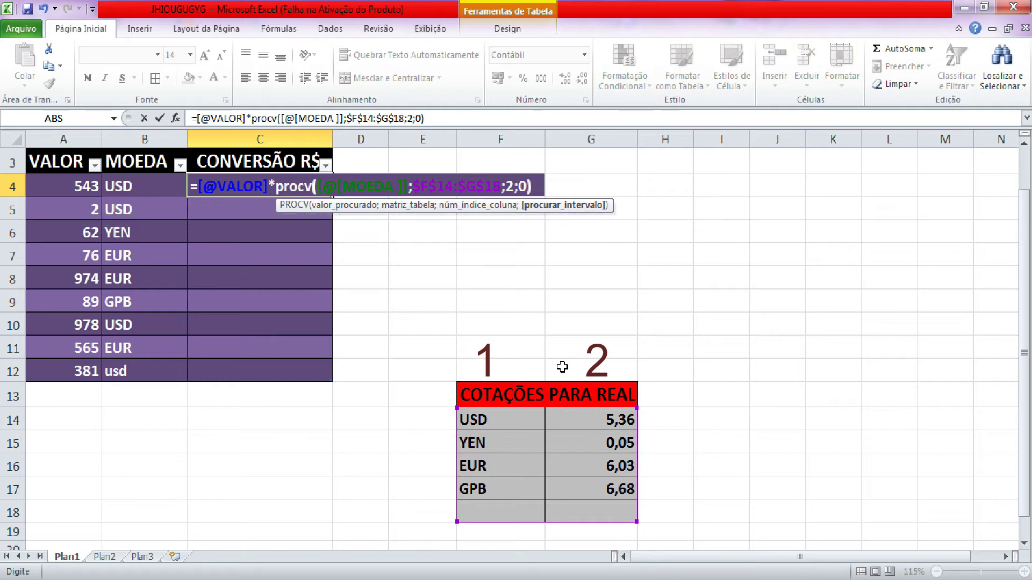
key("Return")
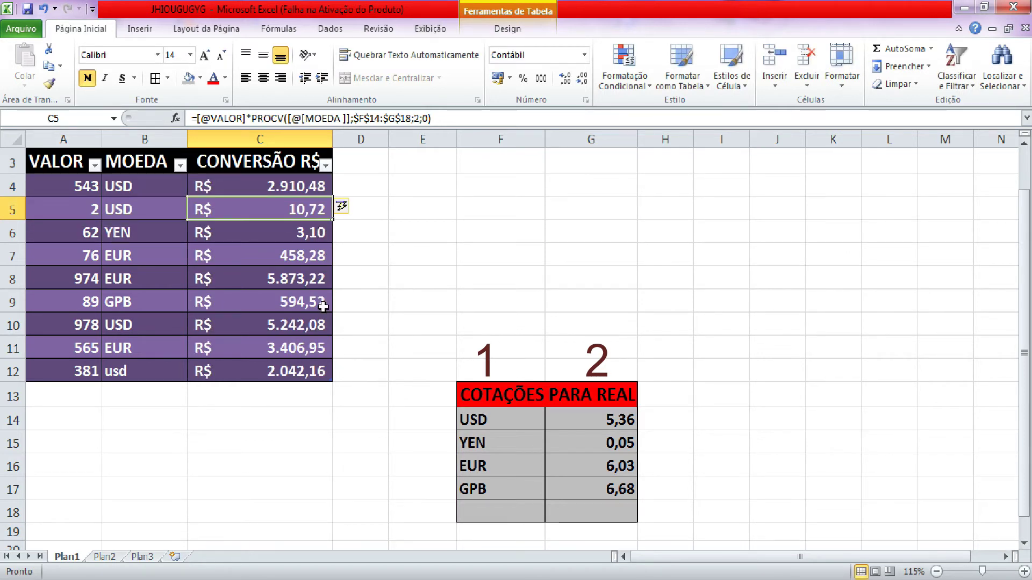
left_click(123, 371)
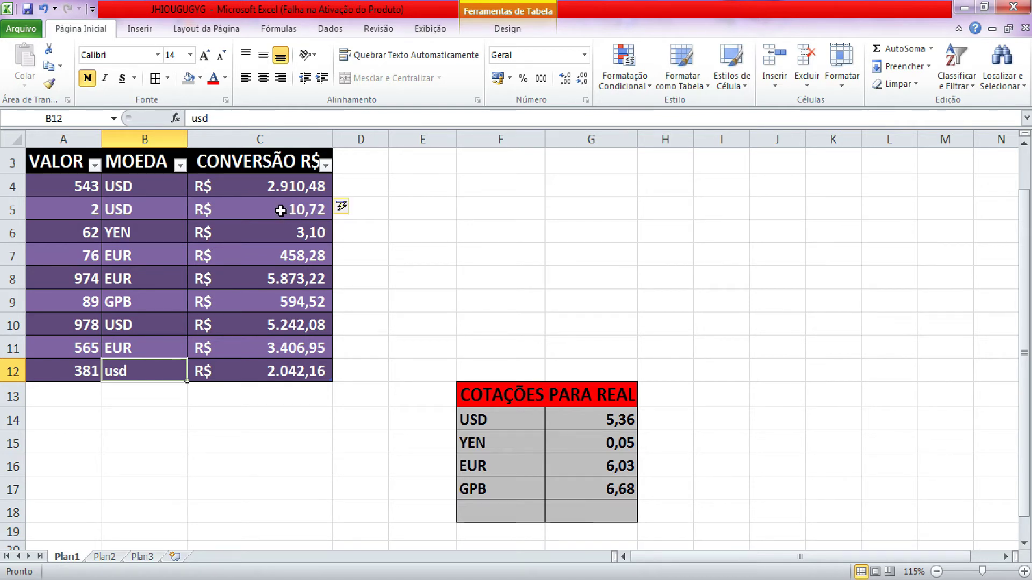
left_click(281, 186)
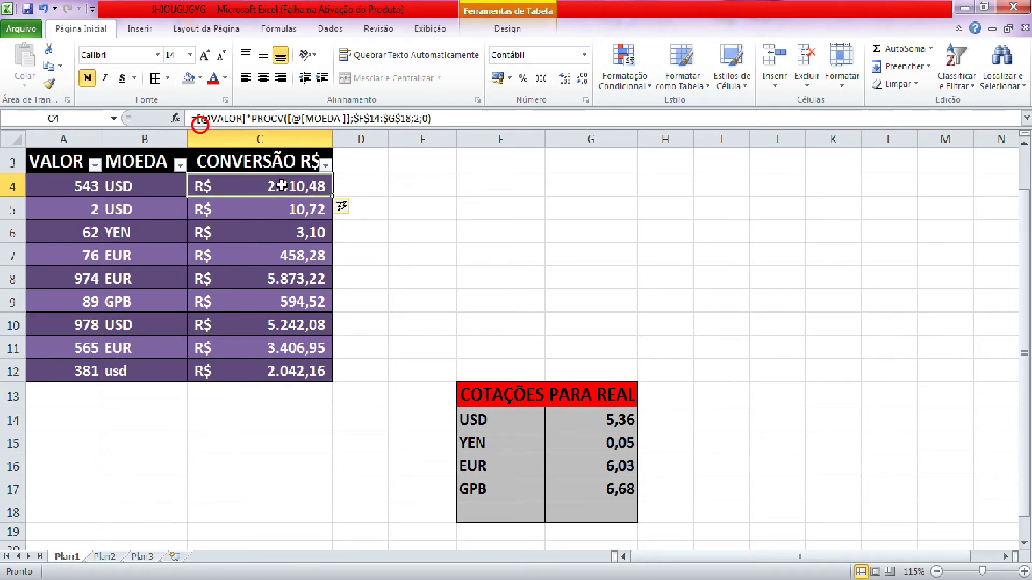
type("!")
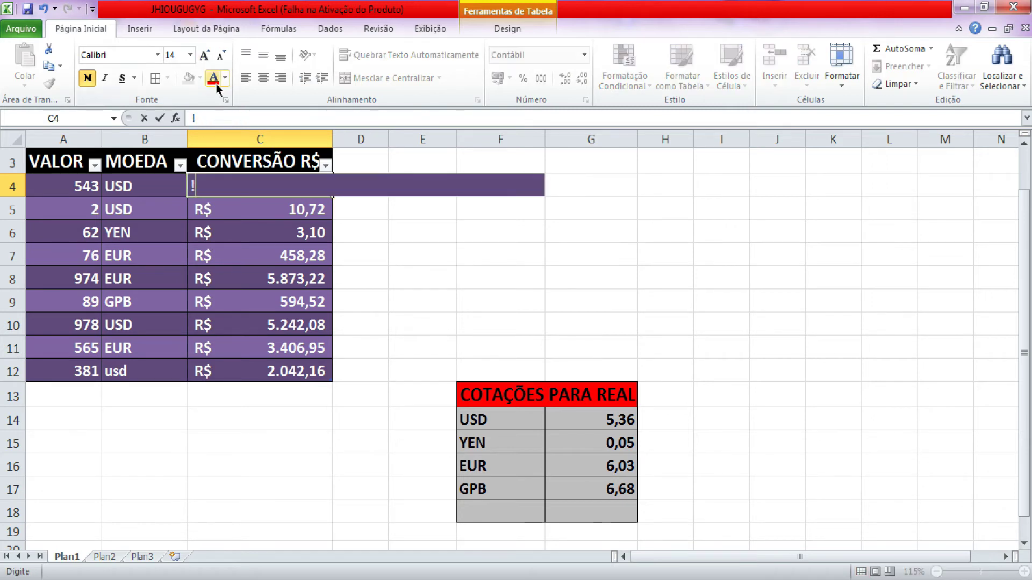
key("Escape")
left_click_drag(422, 254, 423, 277)
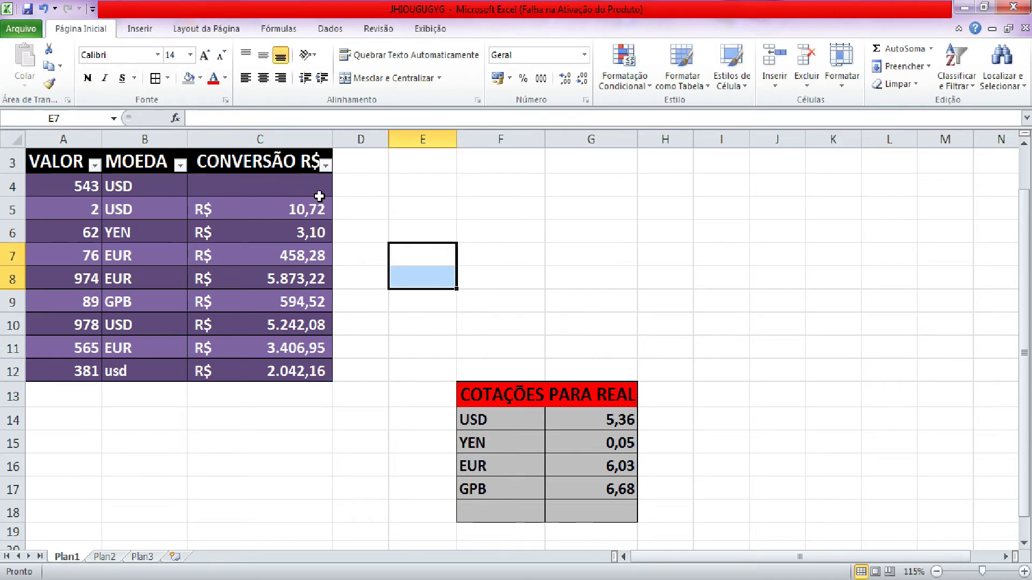
left_click(305, 192)
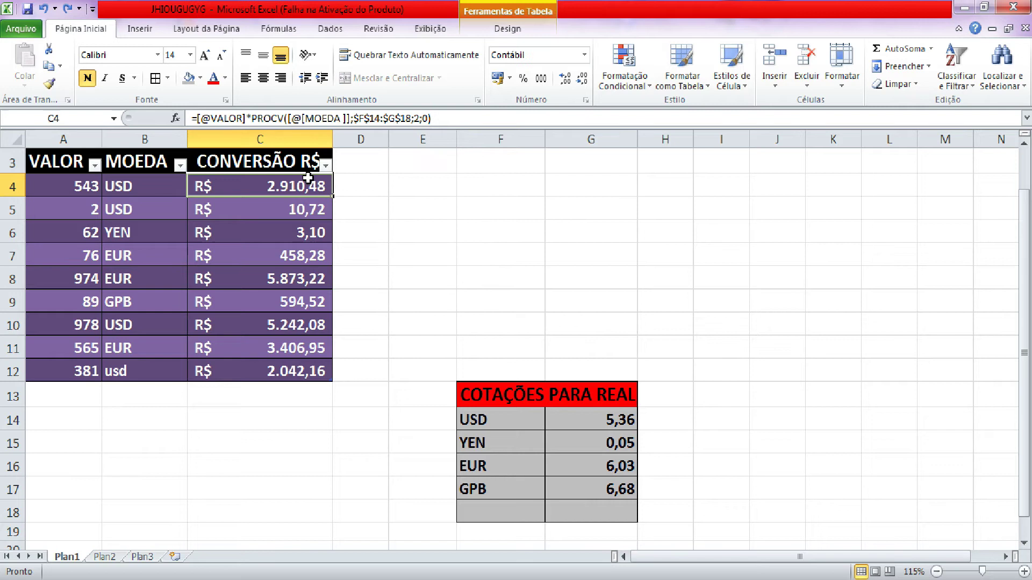
left_click(537, 264)
left_click(311, 183)
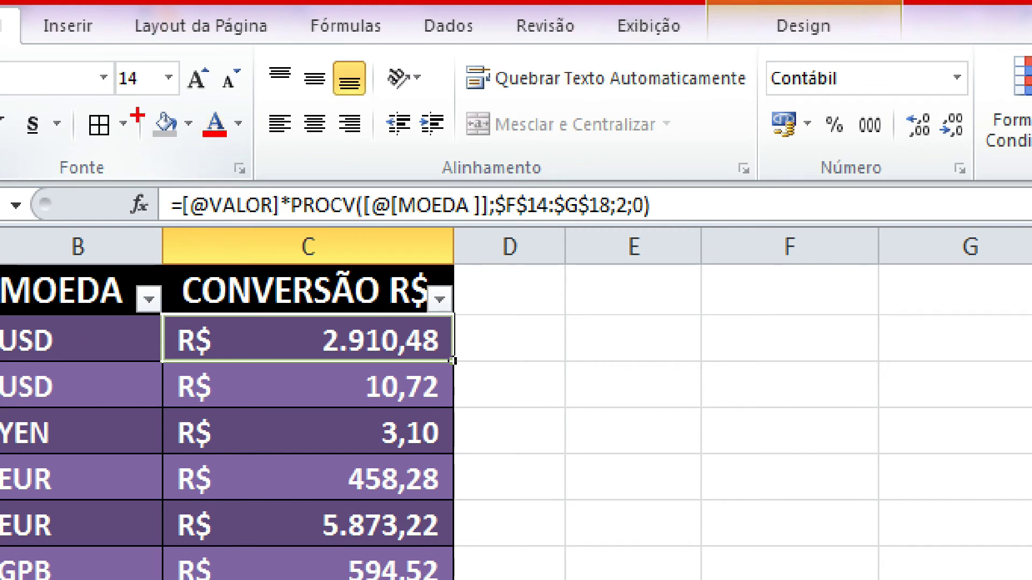
left_click_drag(705, 260, 695, 261)
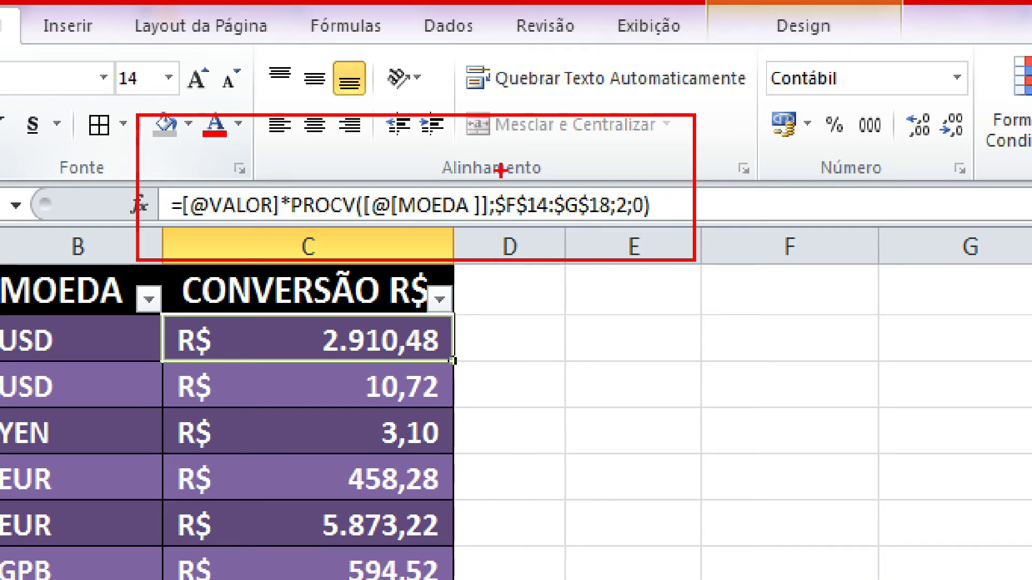
left_click_drag(498, 172, 617, 234)
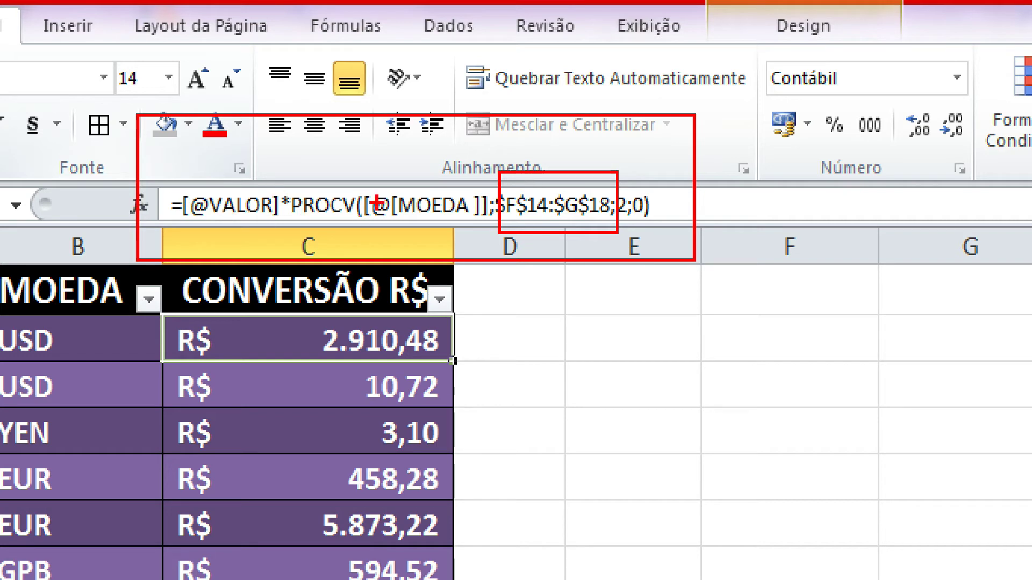
key("e")
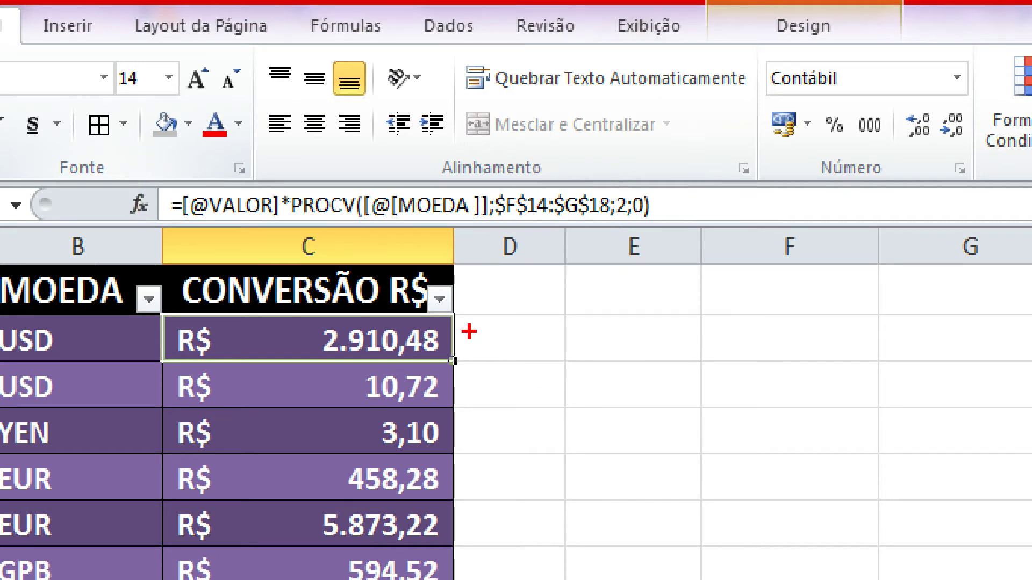
key("Escape")
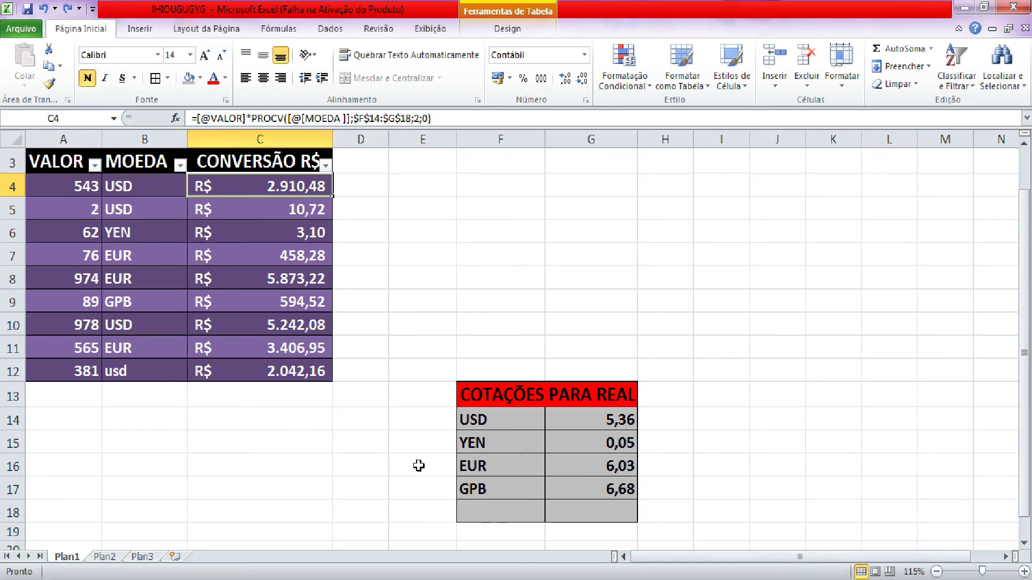
- Add ARS with a rate of 0,075 in row 18 of the quotes table
left_click(505, 511)
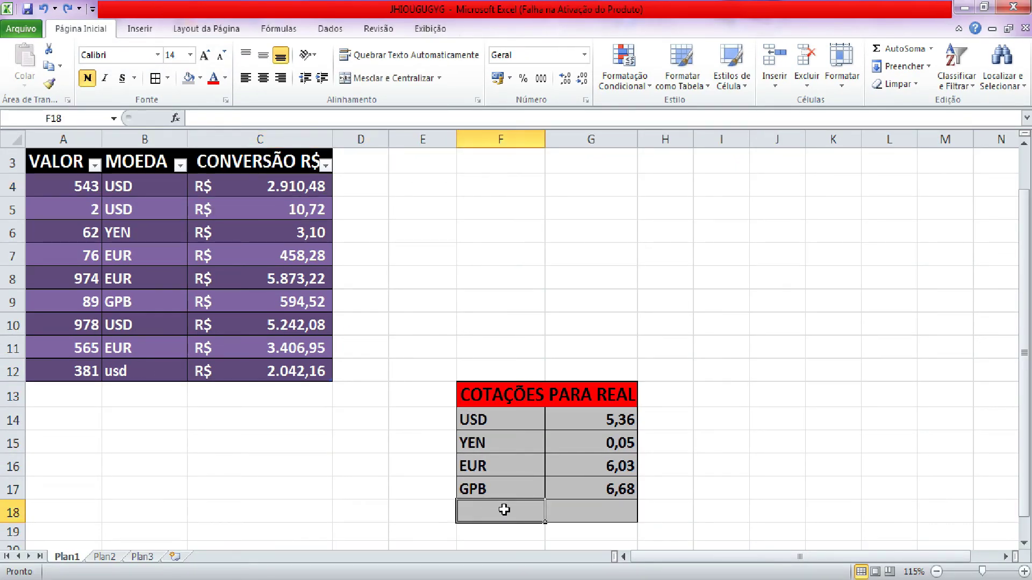
type("ARS")
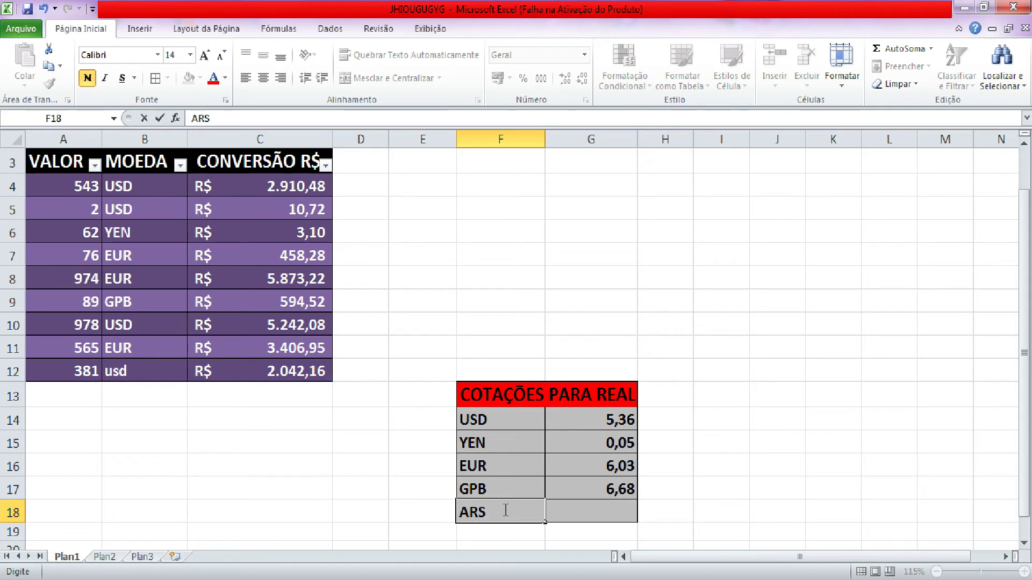
key("Return")
key("Up")
key("Right")
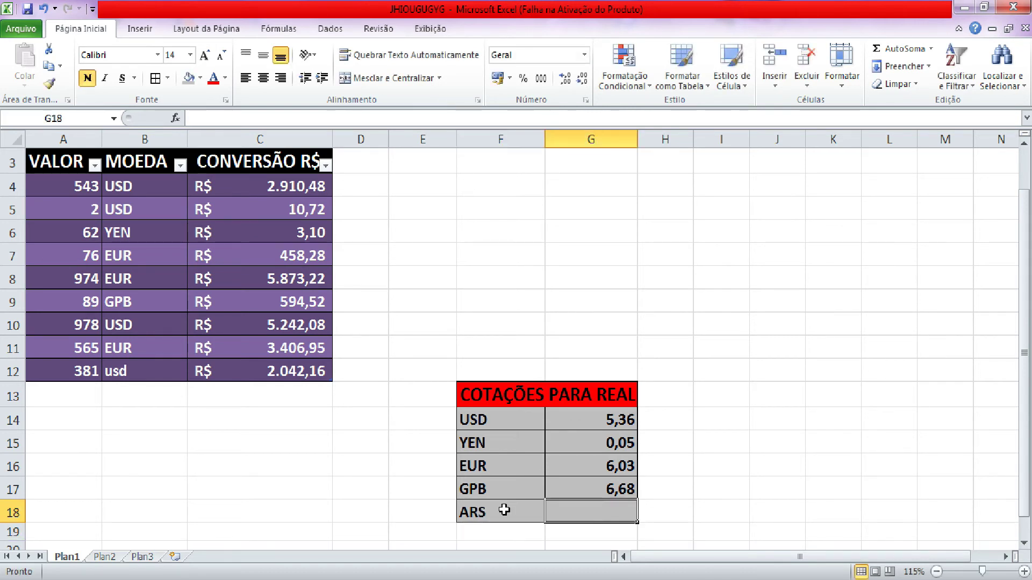
type("0,075")
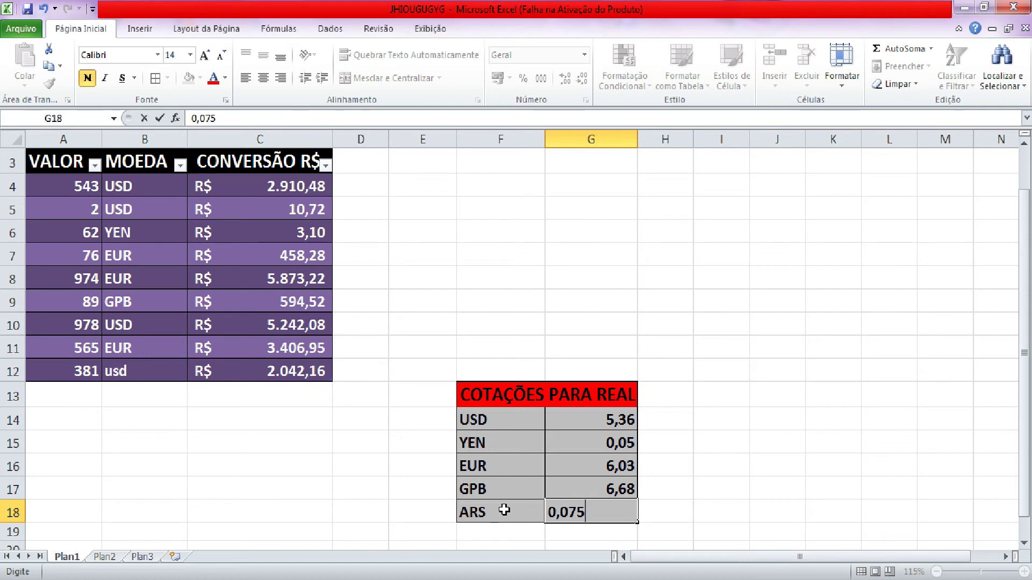
key("Return")
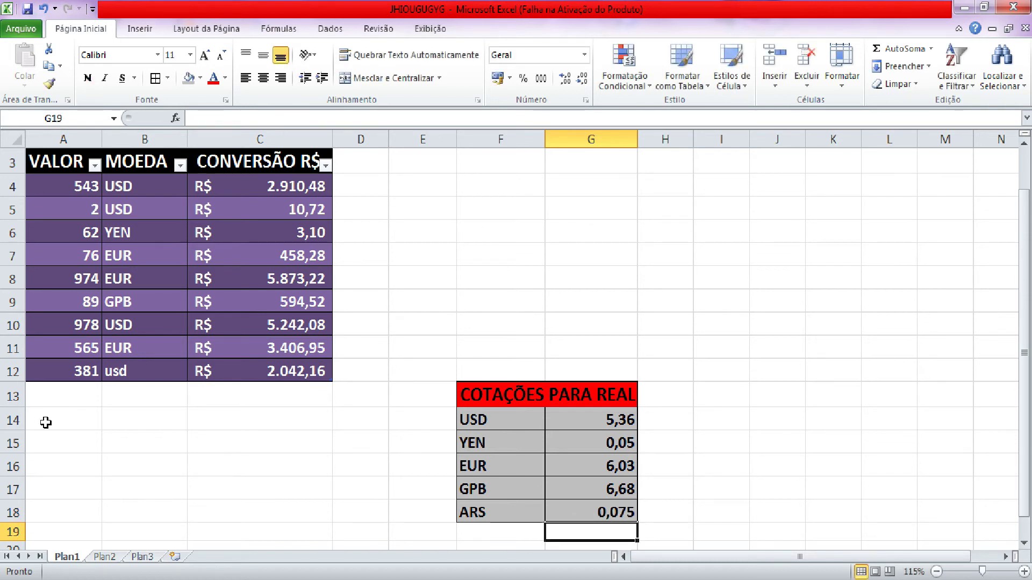
- Add row 13 with value 892 and currency ARS, converting to R$ 66,90
left_click(65, 395)
type("8")
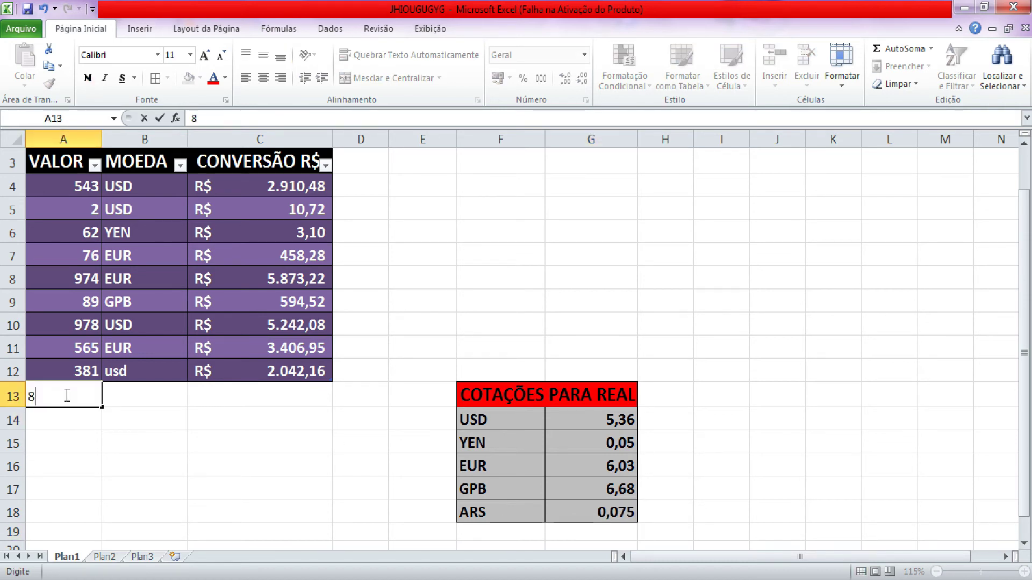
type("92")
key("Return")
key("Up")
key("Right")
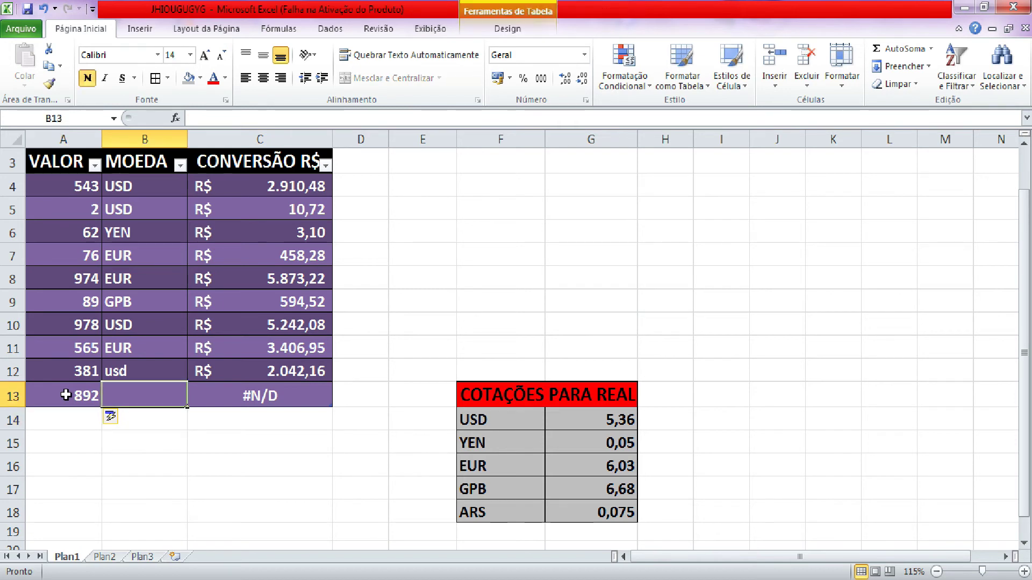
type("ARS")
key("Return")
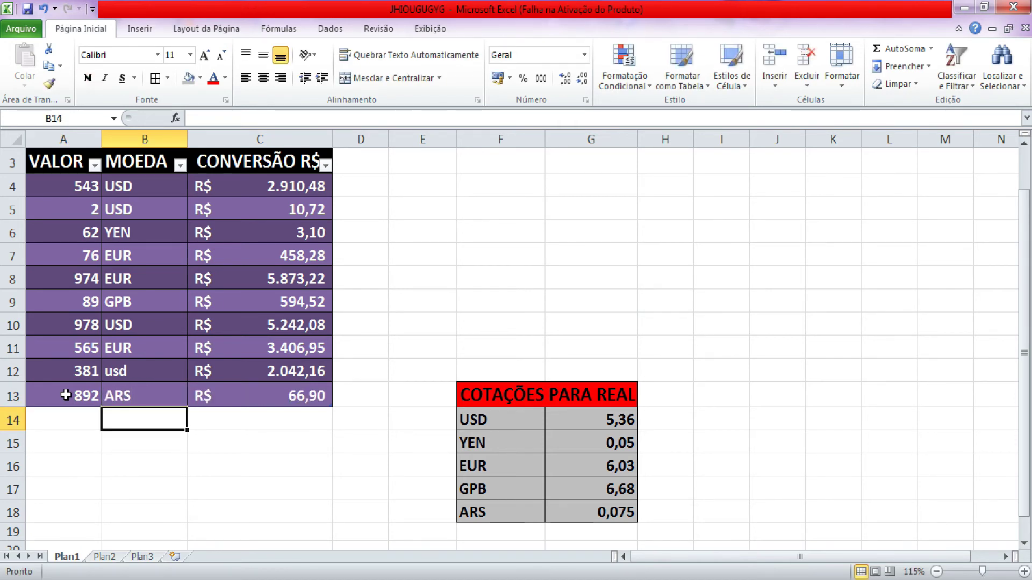
- Add row 14 with 30 USD (R$ 160,80) and start the next value in row 15
key("Up")
key("Right")
key("Left")
key("Down")
key("Left")
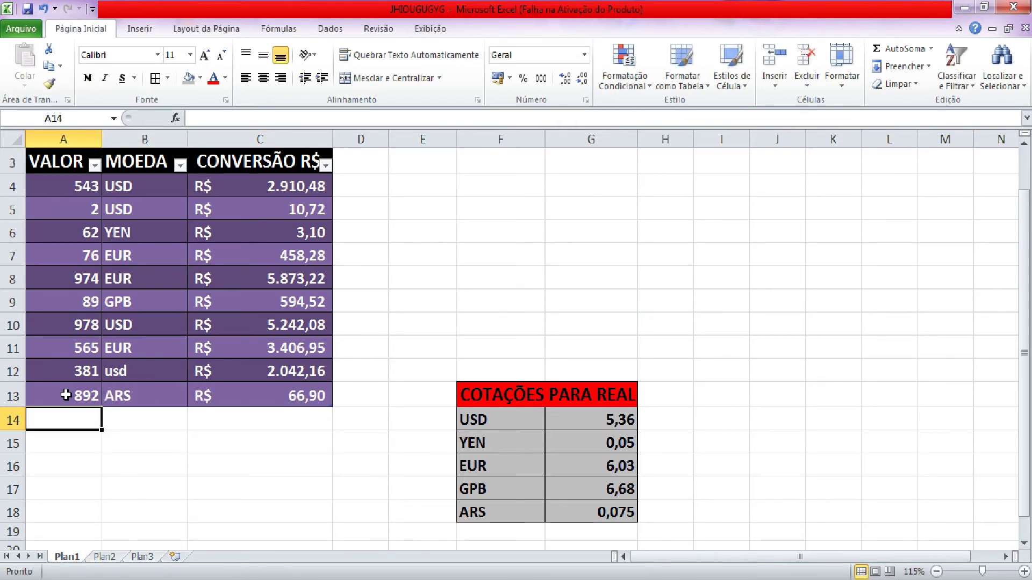
type("3")
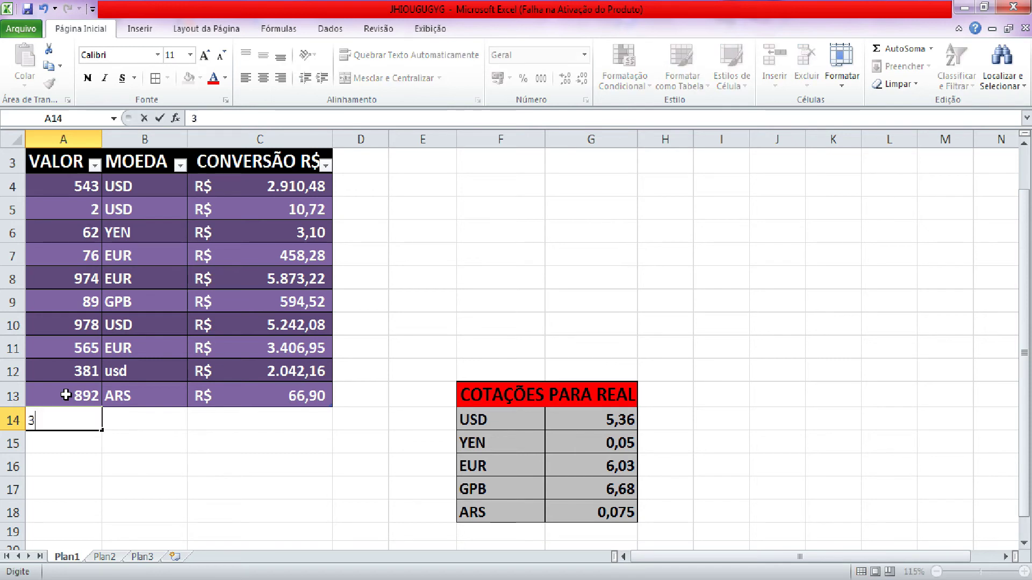
type("0")
key("Return")
key("Up")
key("Right")
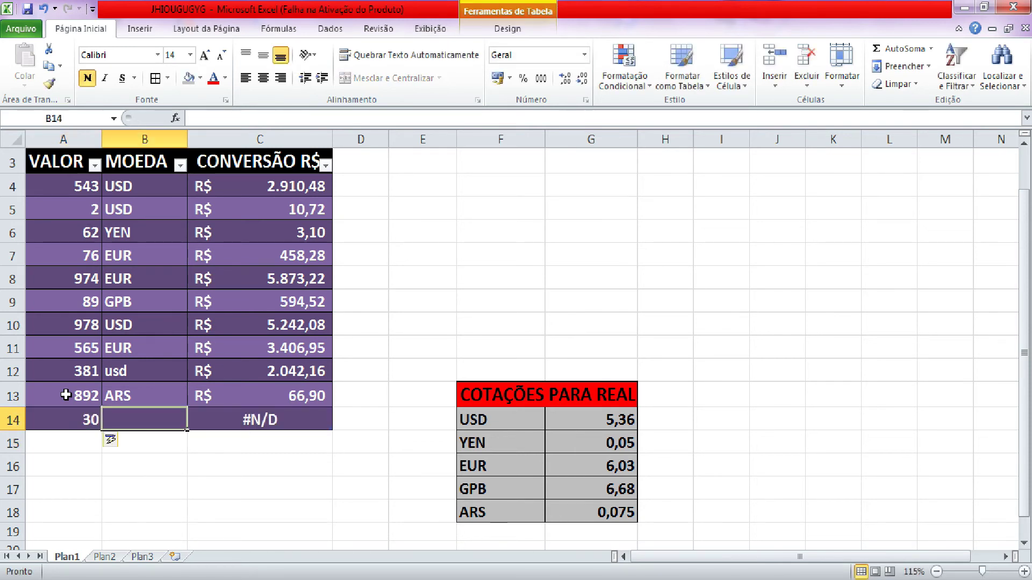
type("USD")
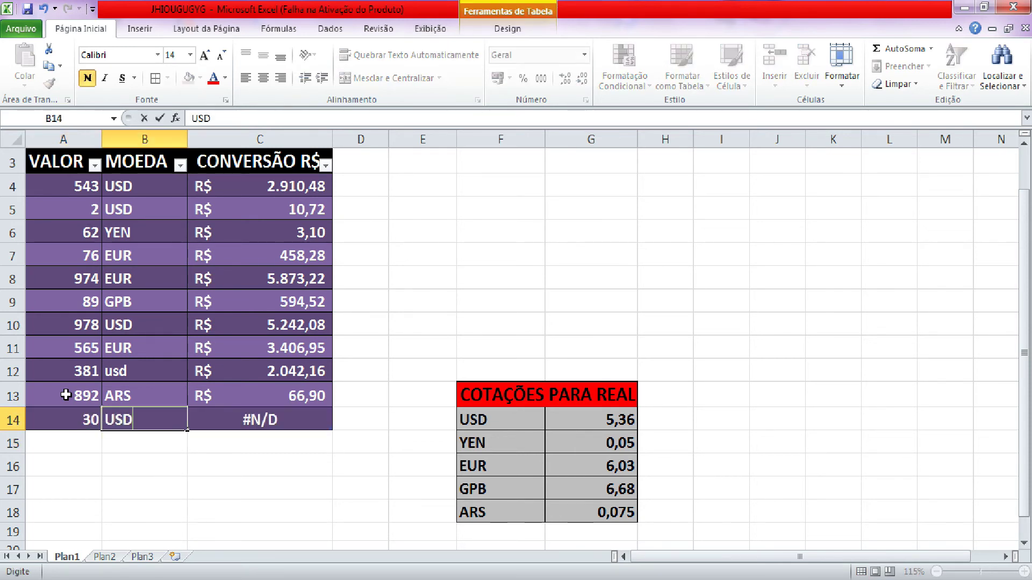
key("Return")
key("Right")
key("Left")
key("Left")
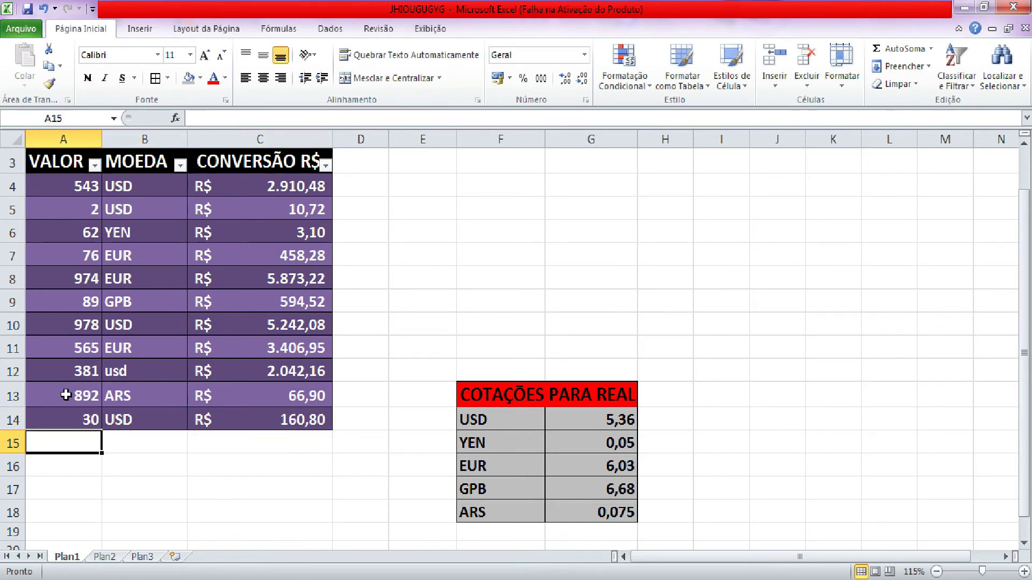
type("21")
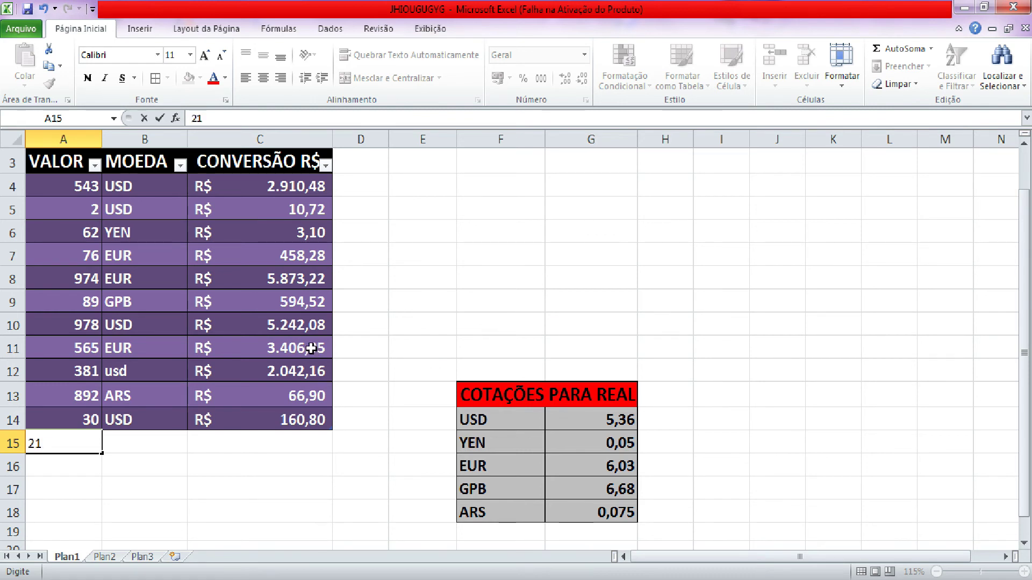
- Enter the values 21, 212 and 64 in A15:A17
key("Return")
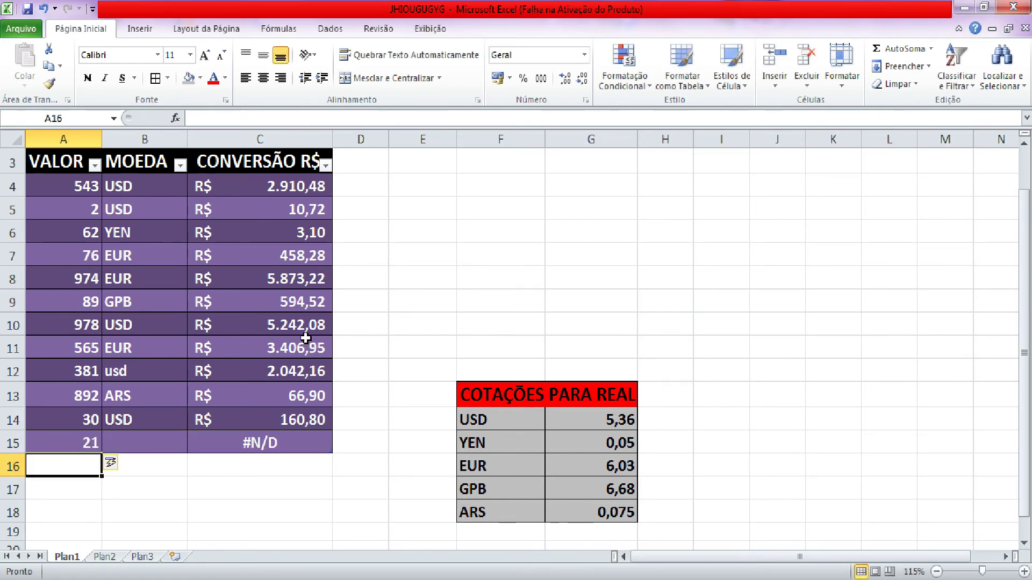
type("212")
key("Return")
type("64")
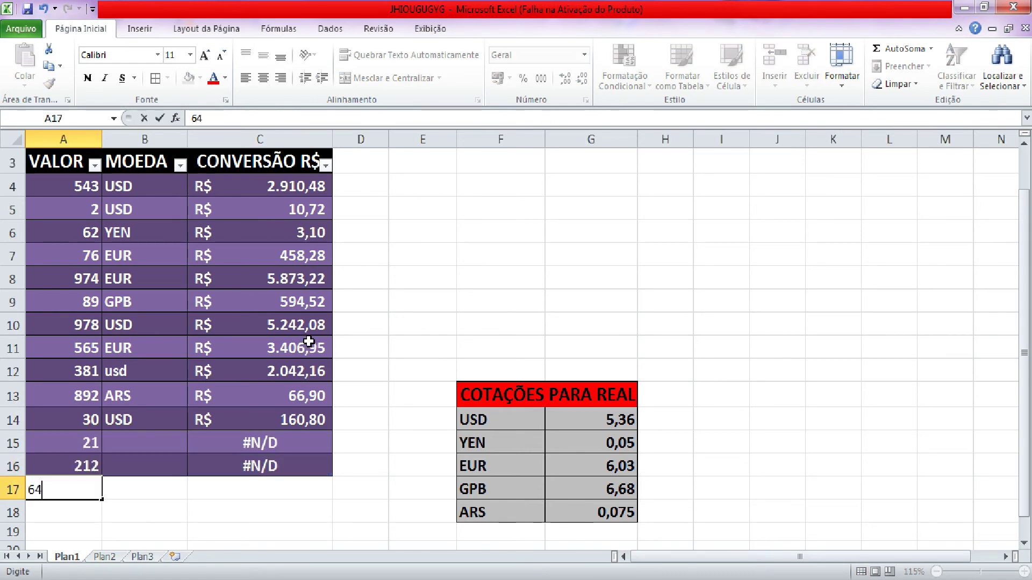
key("Return")
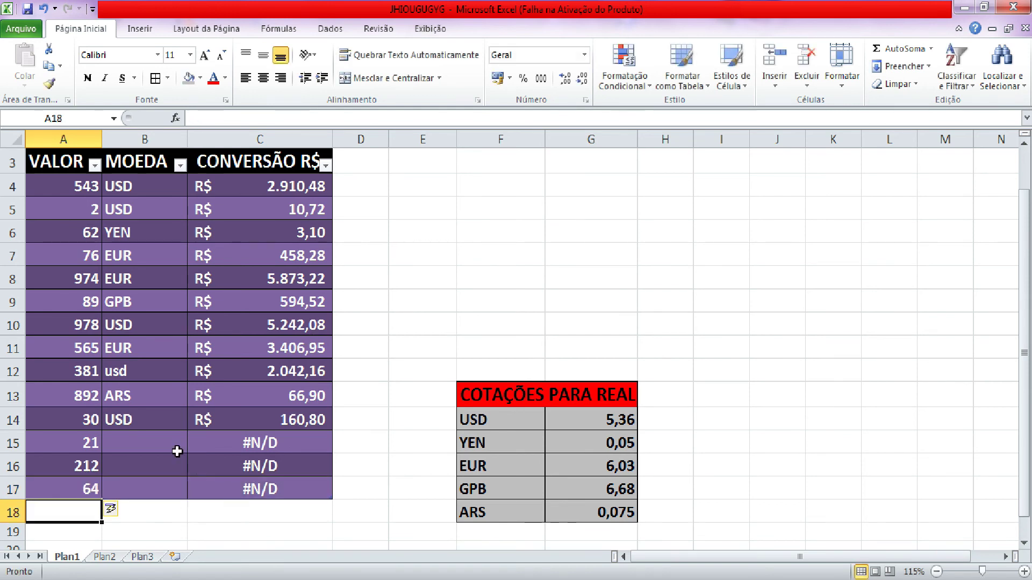
- Set the currencies USD, EUR and YEN in B15:B17
left_click(173, 445)
type("USD")
key("Return")
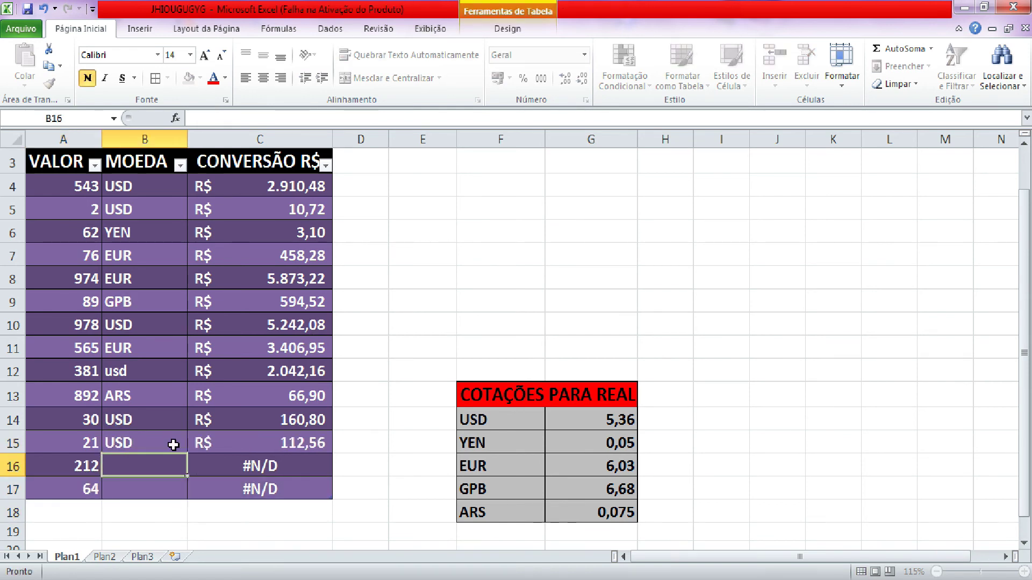
type("EUR")
key("Return")
type("YEN")
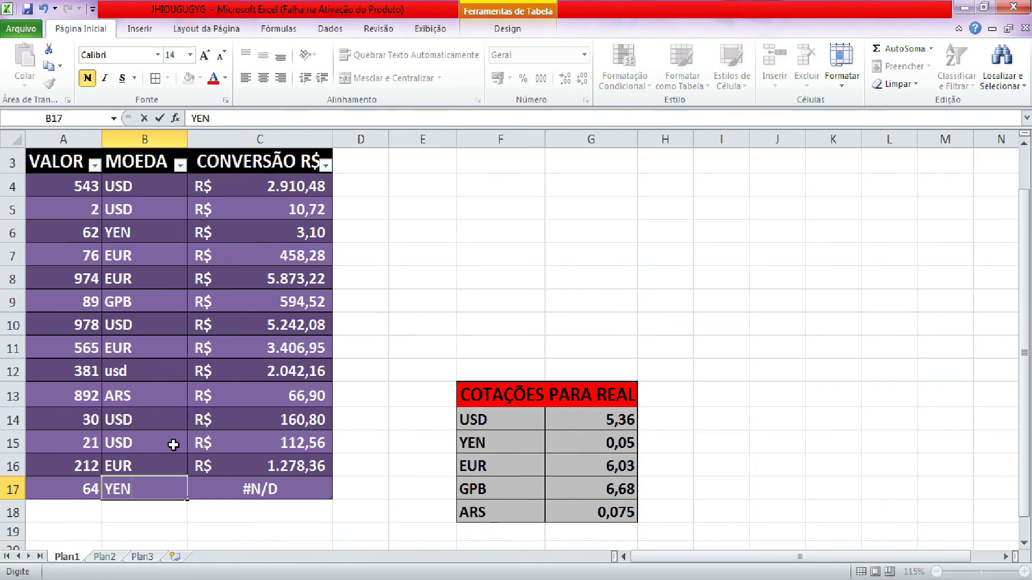
key("Return")
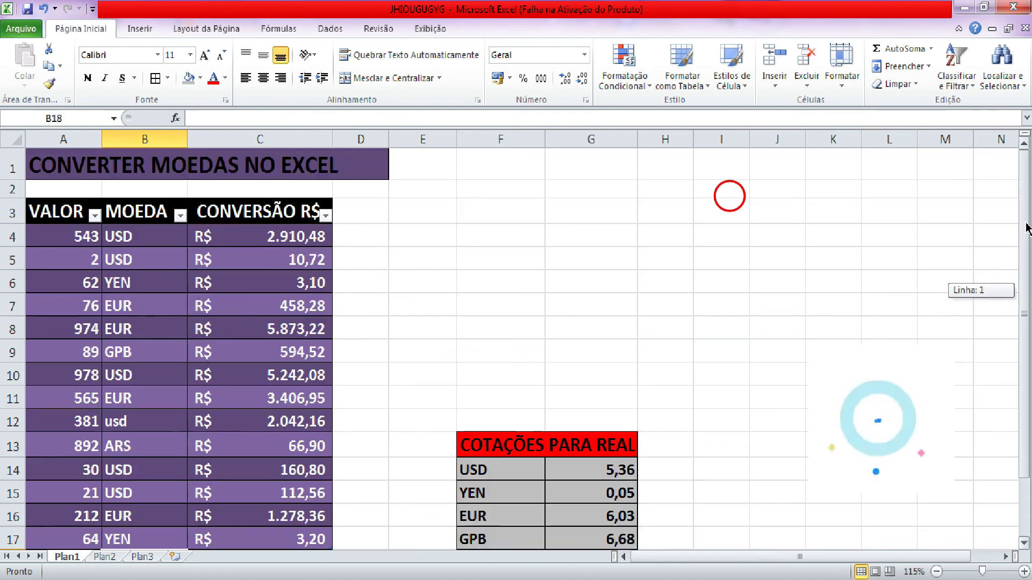
scroll(586, 344, "up", 1)
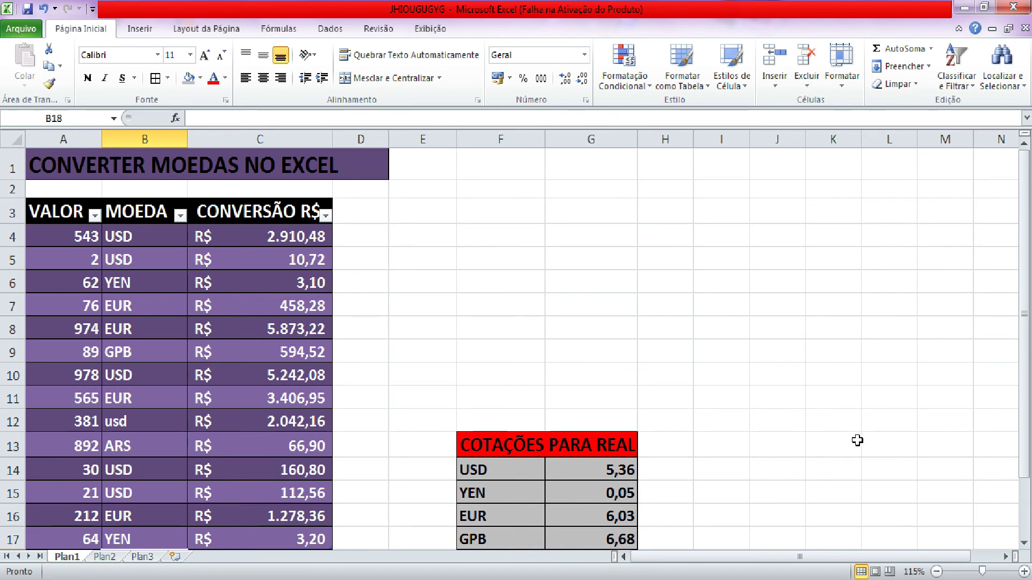
left_click(137, 428)
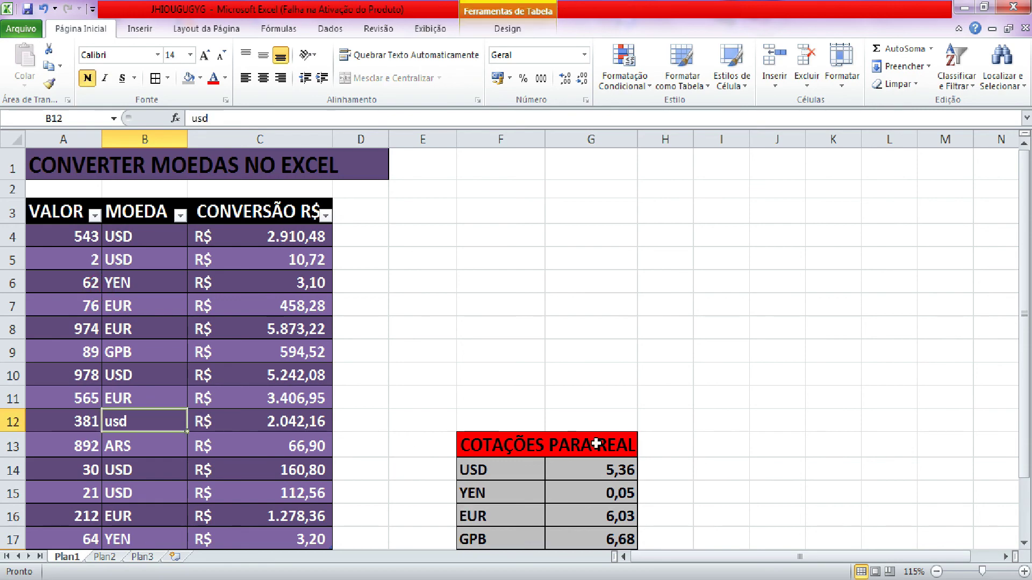